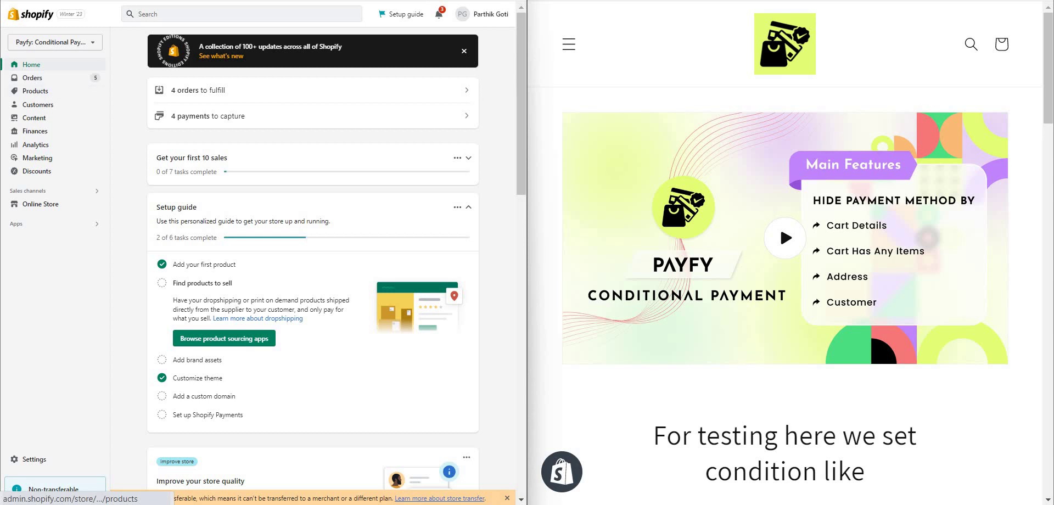
Open a cushion product and scroll to Shipping to confirm it's marked as a digital product or service
click(35, 91)
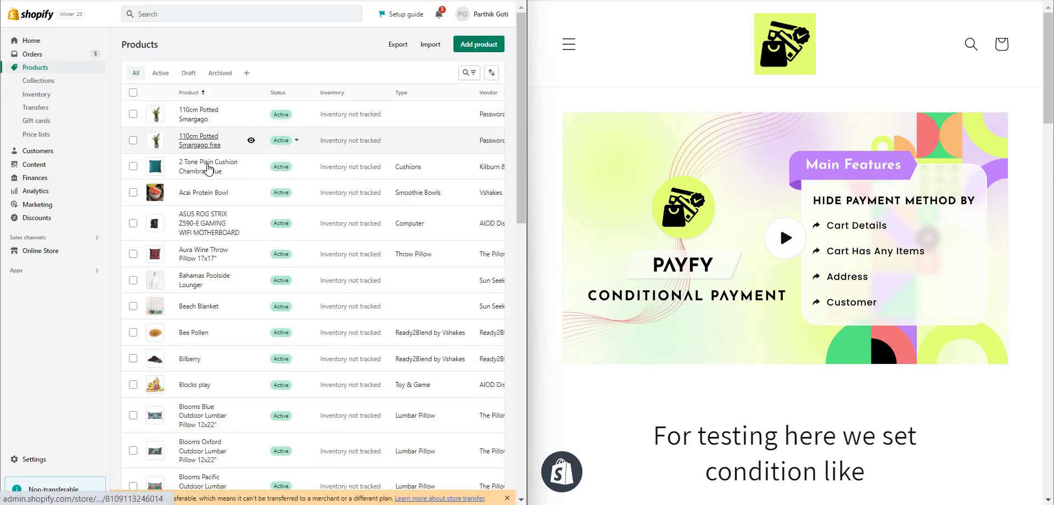
click(207, 168)
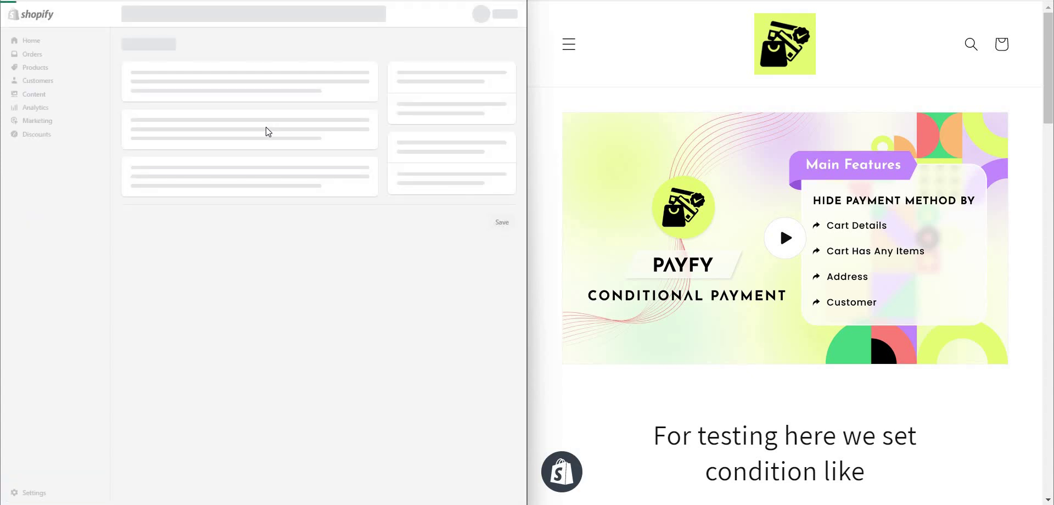
scroll(222, 124, down, 4)
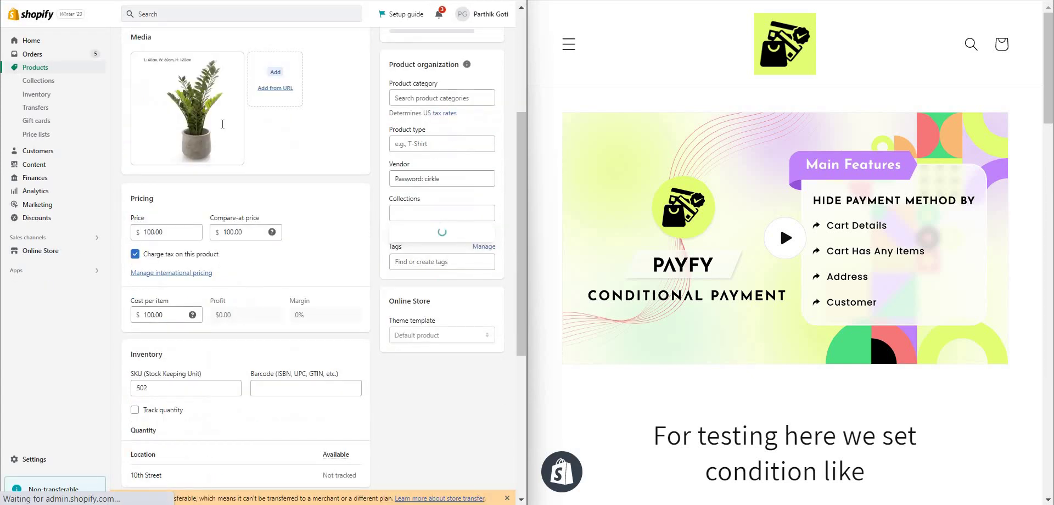
scroll(222, 124, down, 4)
scroll(159, 280, down, 5)
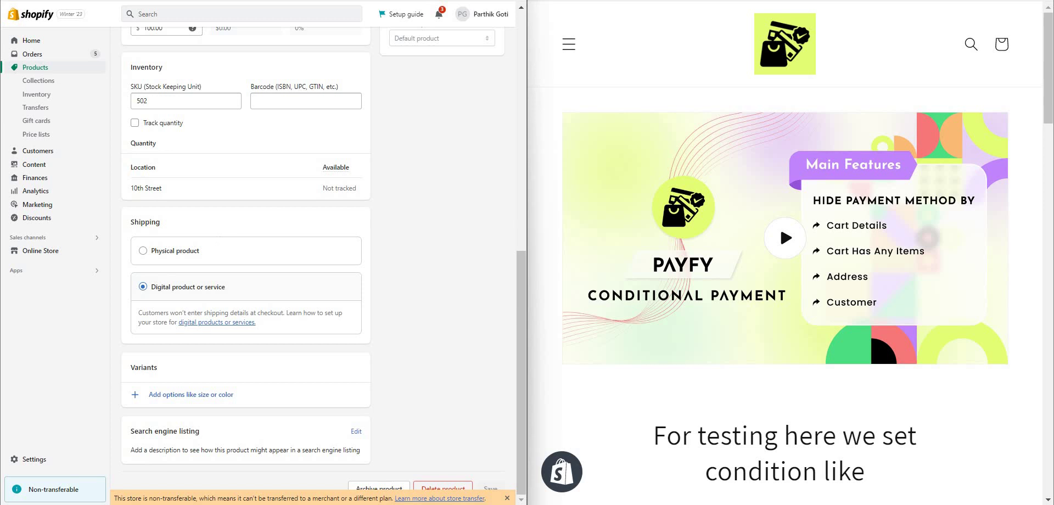
scroll(220, 231, down, 7)
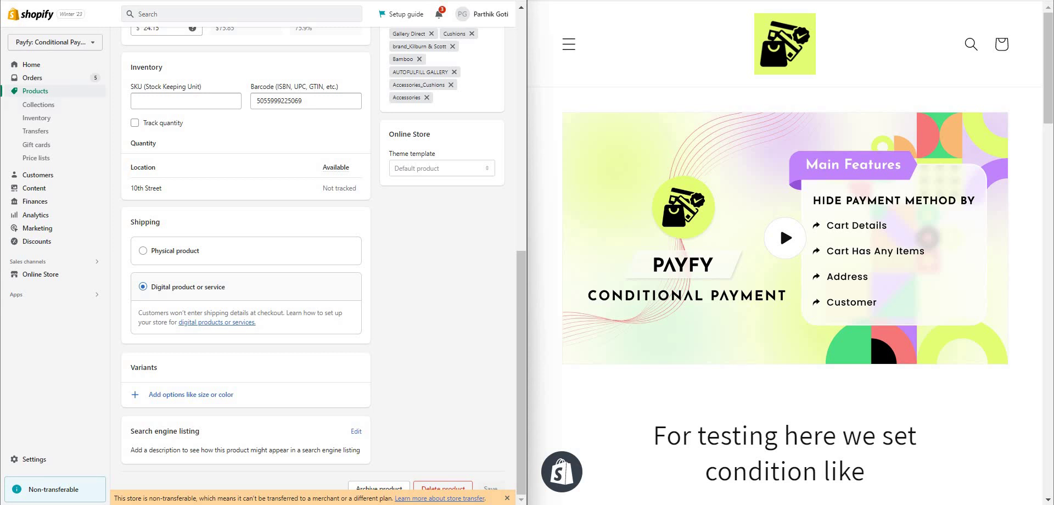
Create and save a manual collection titled 'Digital products'
click(46, 107)
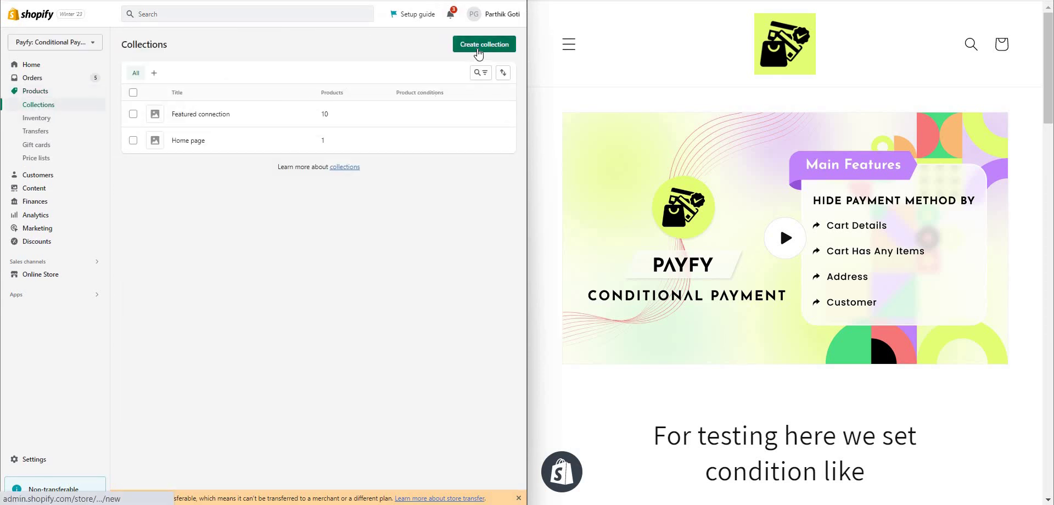
click(476, 49)
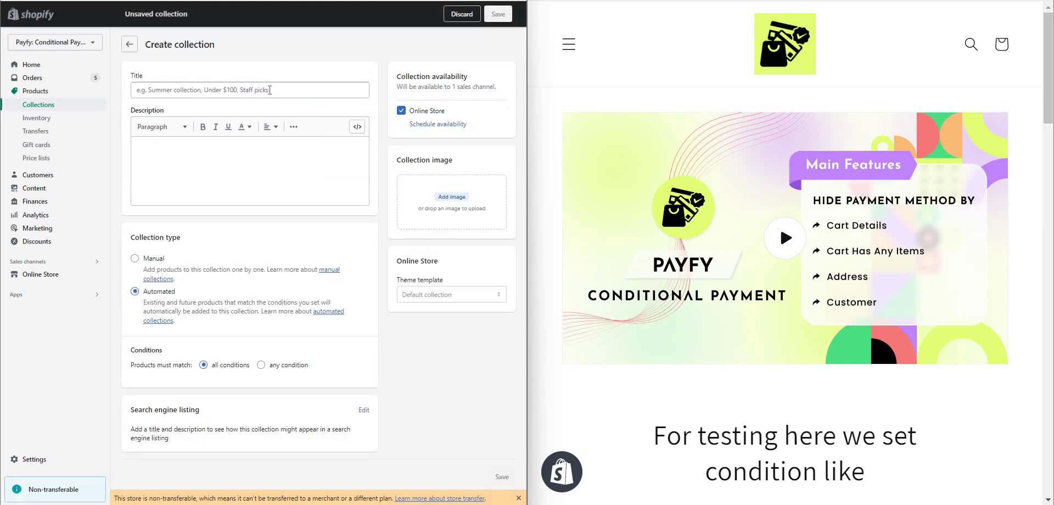
click(270, 90)
text(Digital products)
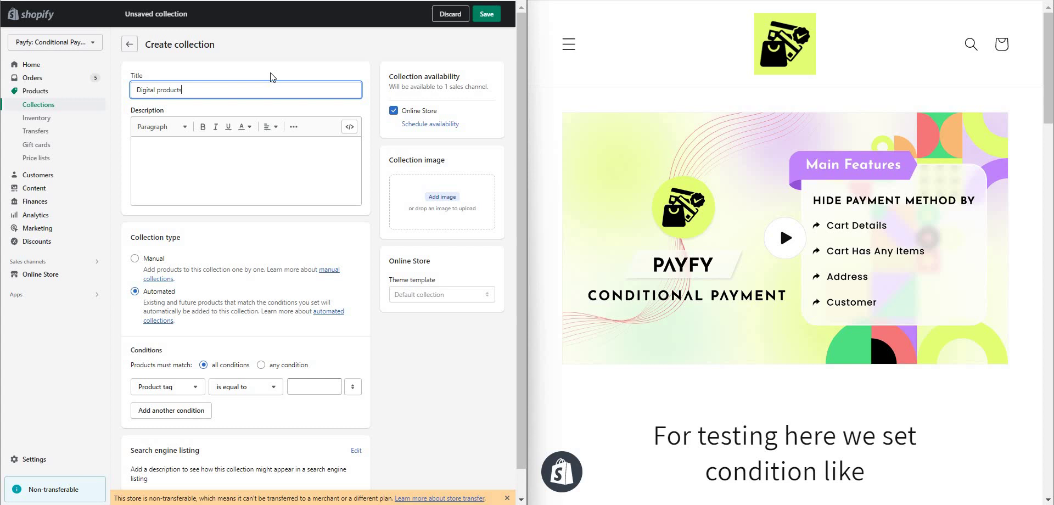
click(154, 258)
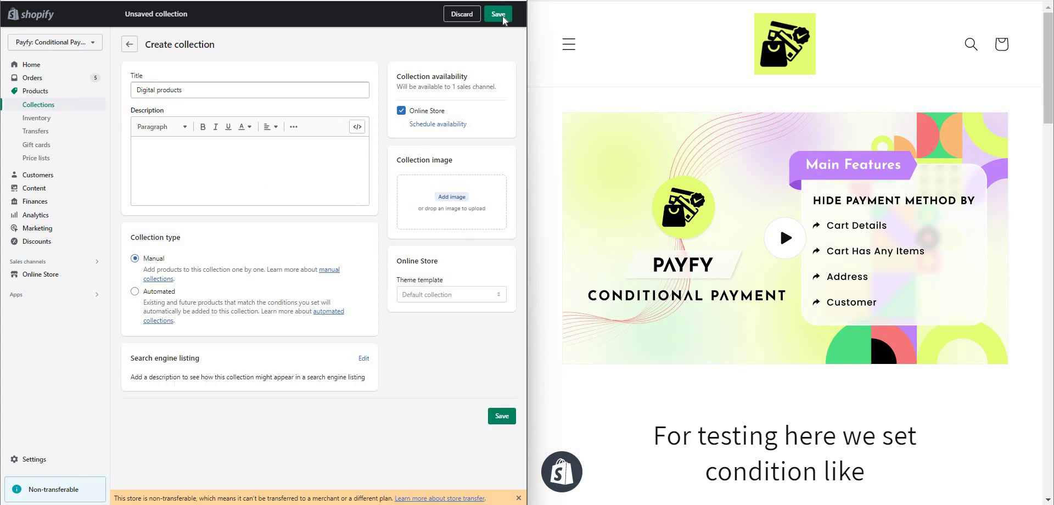
click(498, 13)
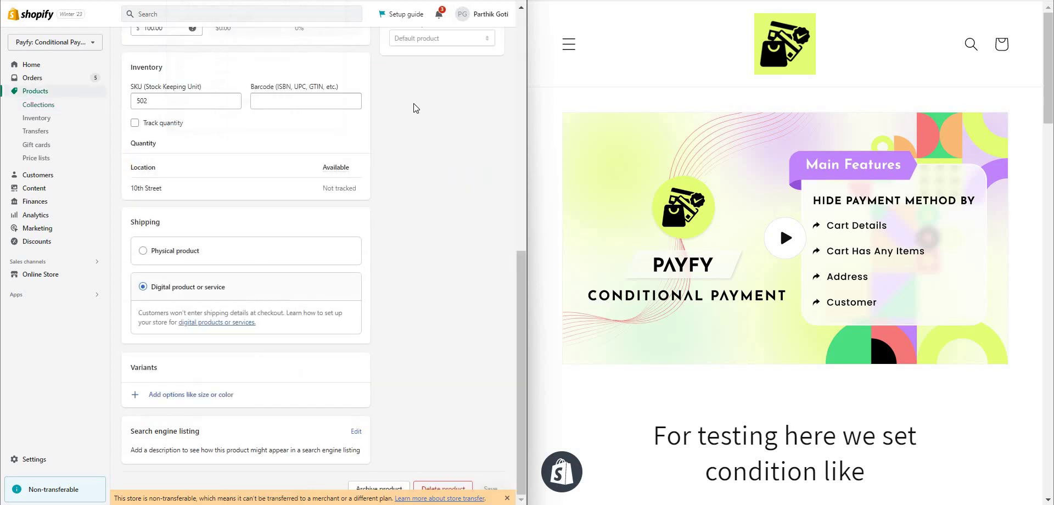
Add 110cm Potted Smargago free and 2 Tone Plain Cushion Chambray Blue to the collection
scroll(429, 112, up, 6)
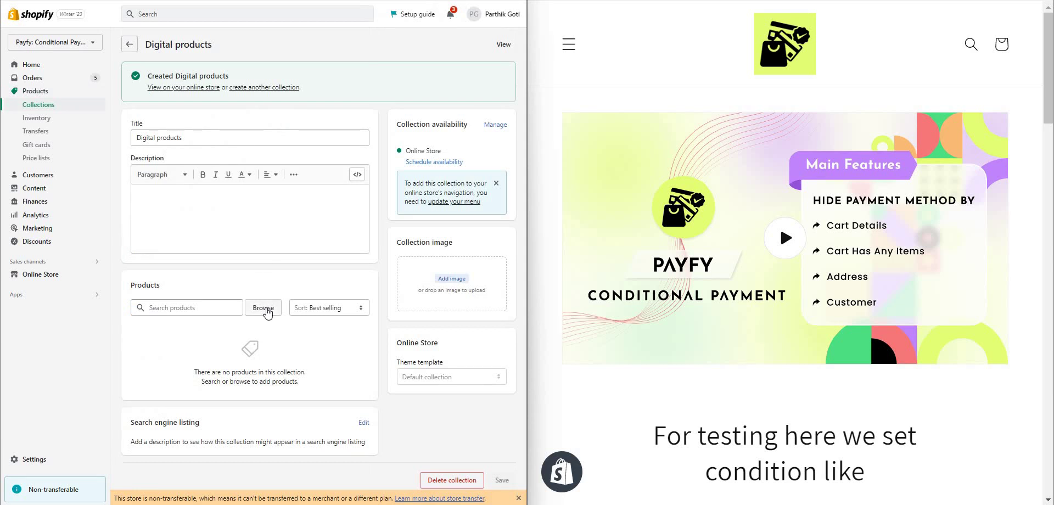
click(266, 305)
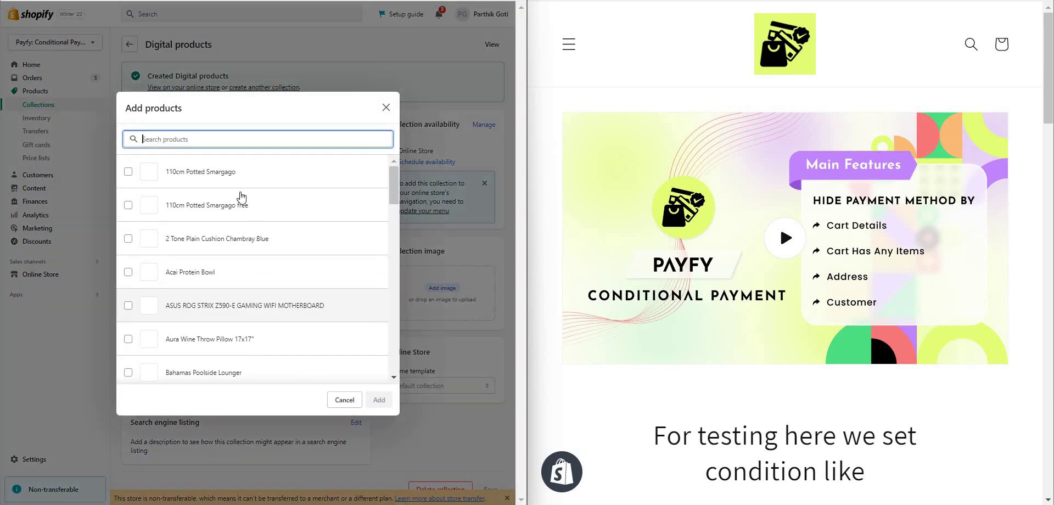
click(206, 211)
click(200, 236)
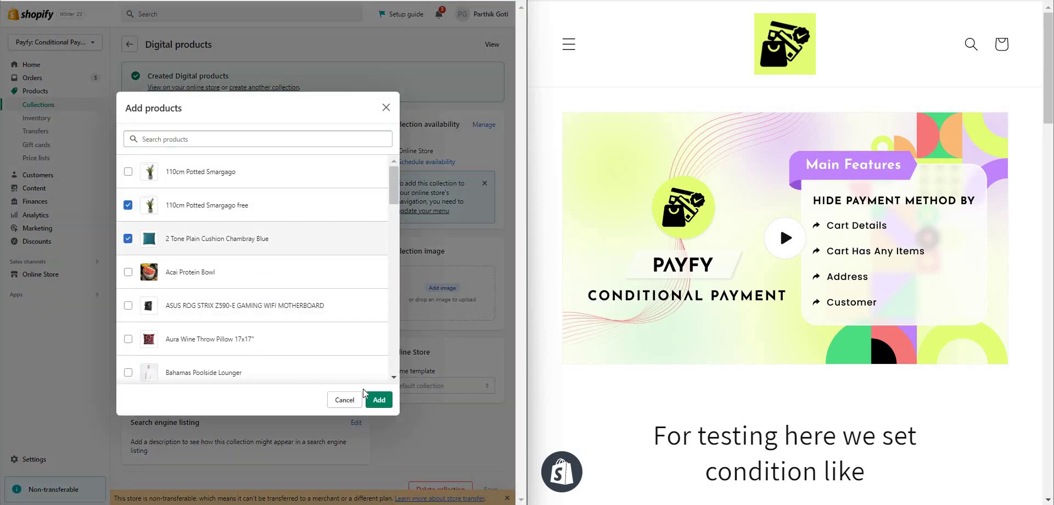
click(383, 400)
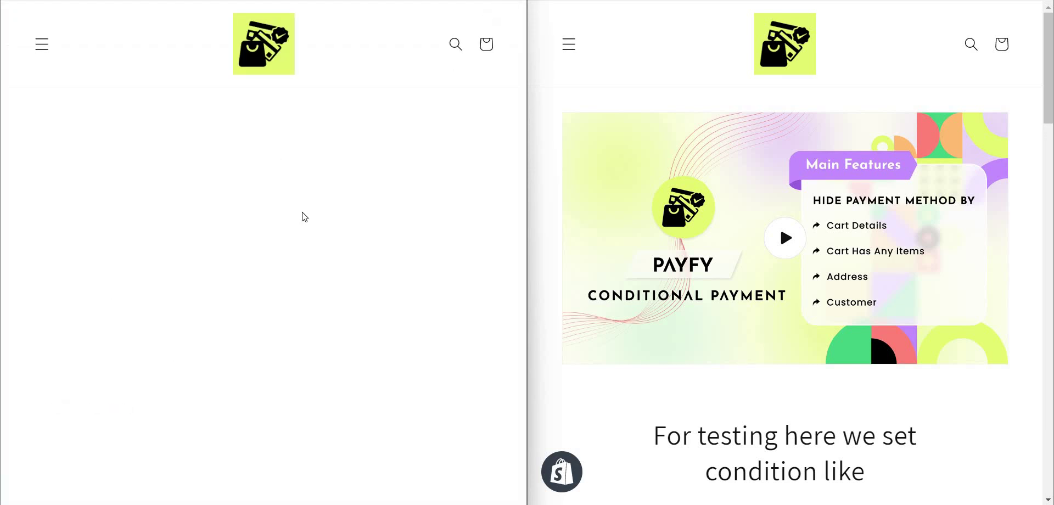
scroll(308, 151, down, 5)
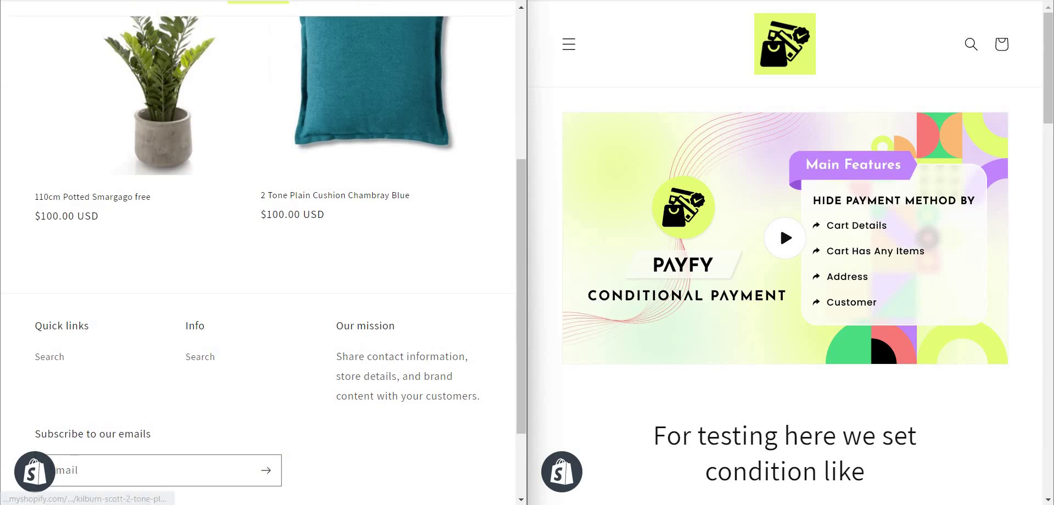
scroll(308, 151, up, 4)
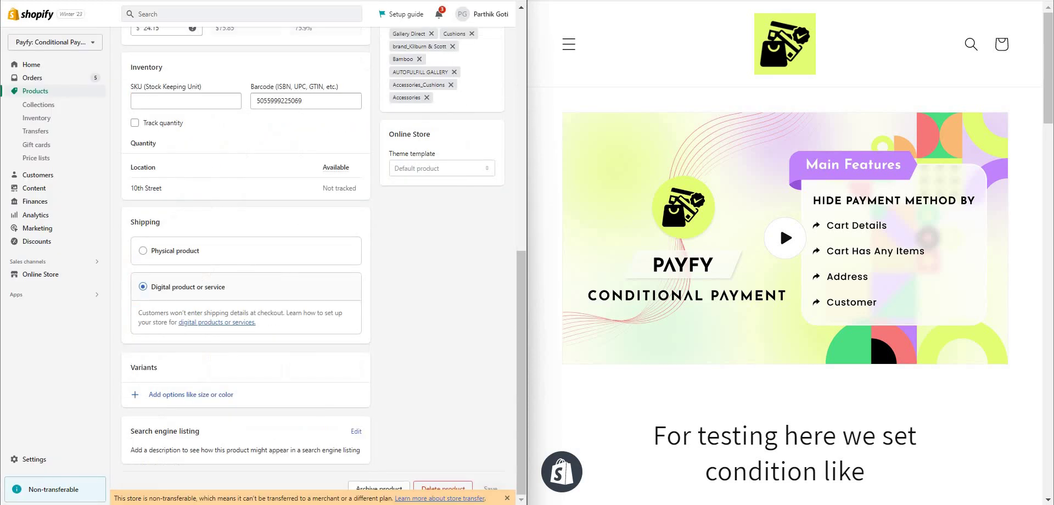
key(ctrl+Tab)
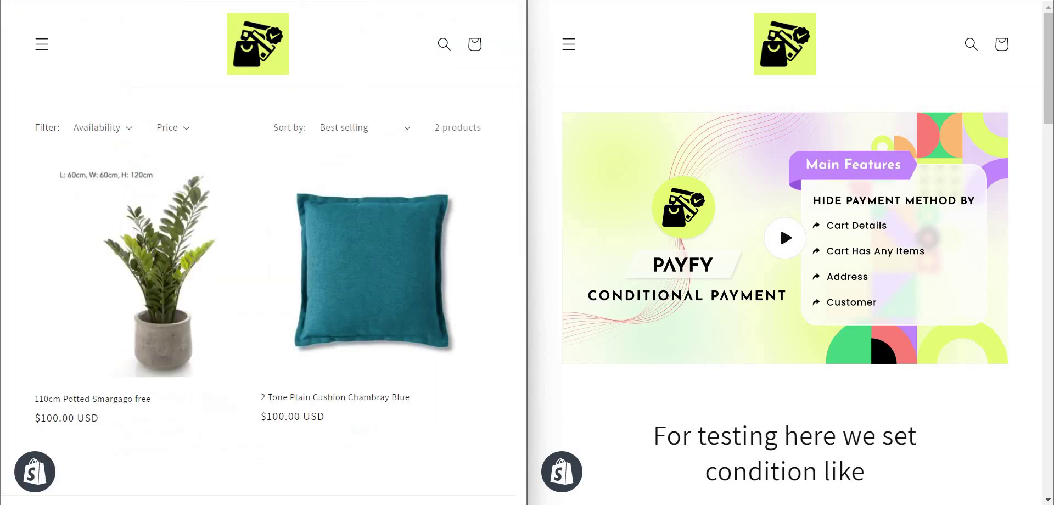
key(ctrl+Tab)
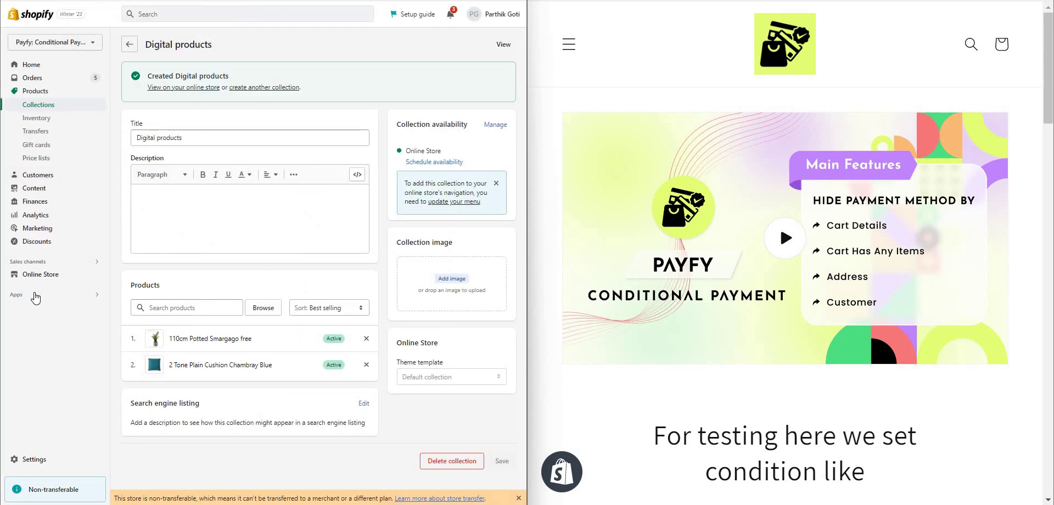
Open Payfy: Hide Payment Methods and review the 'Conditionally hide payment method' customization
click(36, 297)
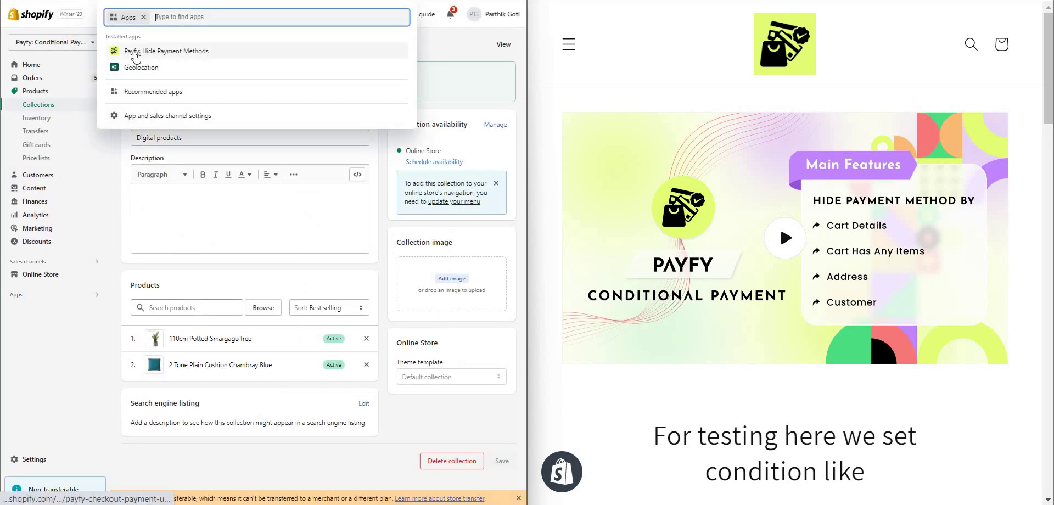
click(180, 51)
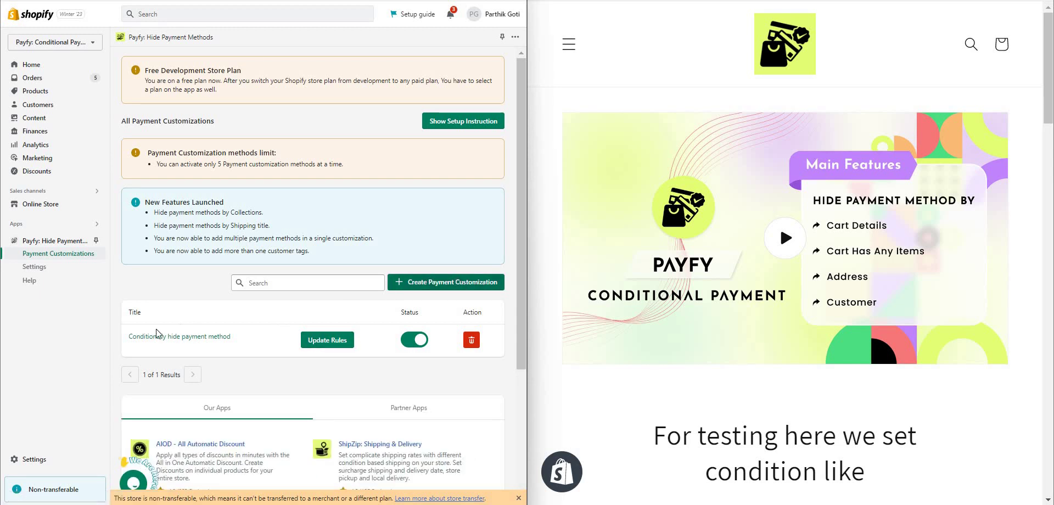
drag(128, 336, 261, 336)
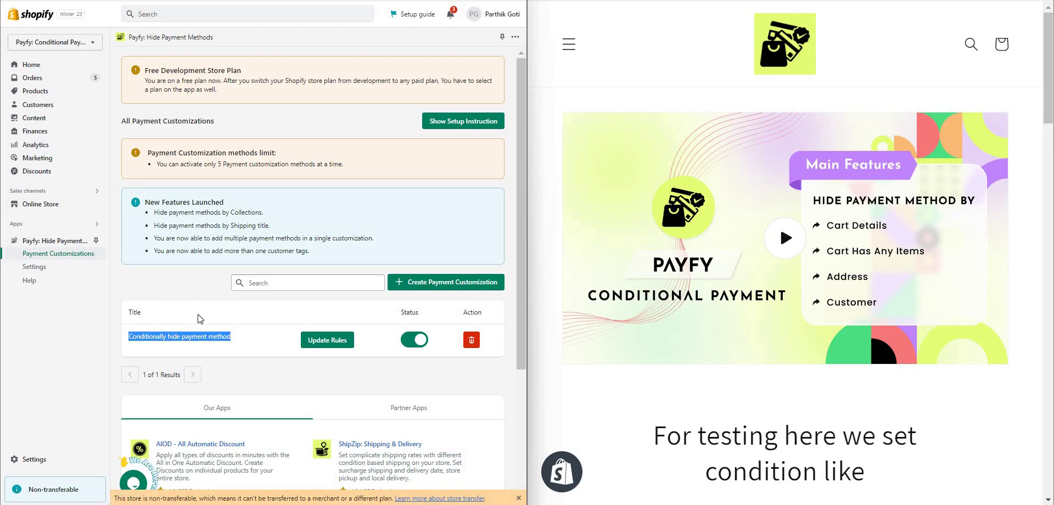
click(197, 288)
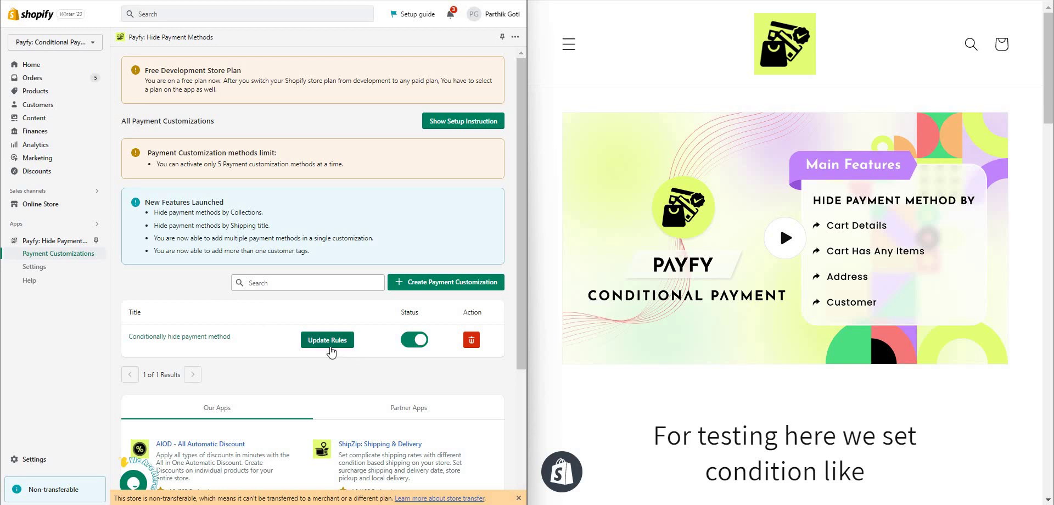
Change the Cash on Delivery rule to trigger when the cart contains the Digital products collection
click(339, 341)
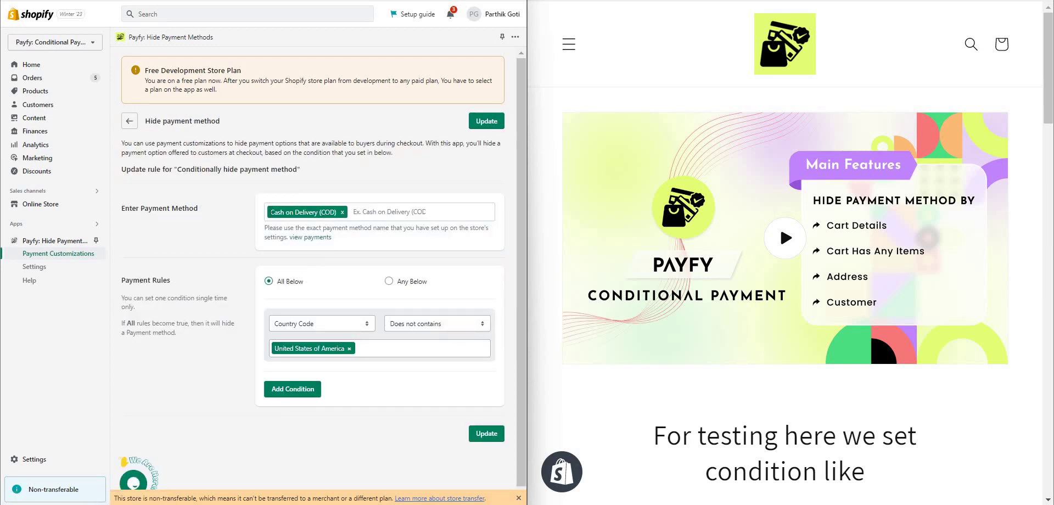
click(340, 220)
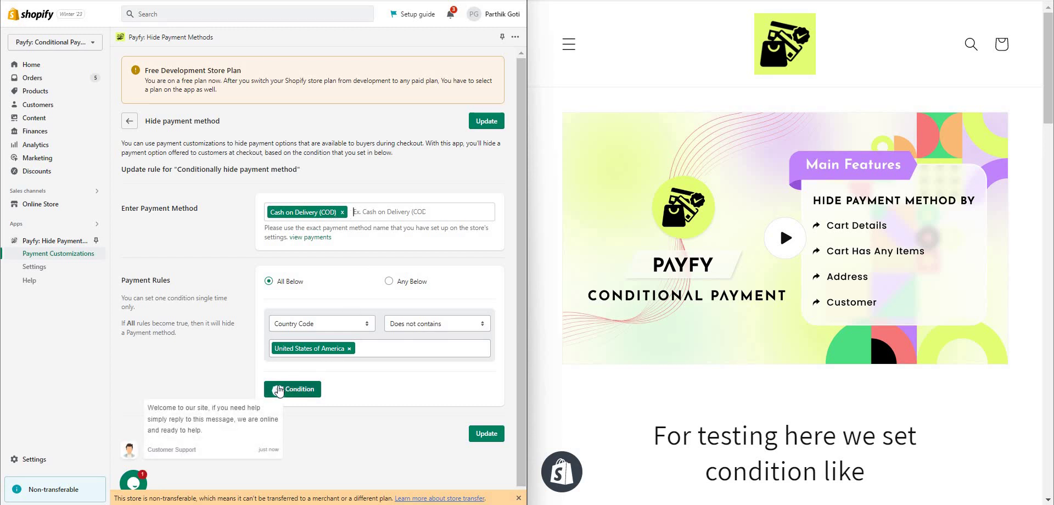
click(278, 390)
click(346, 324)
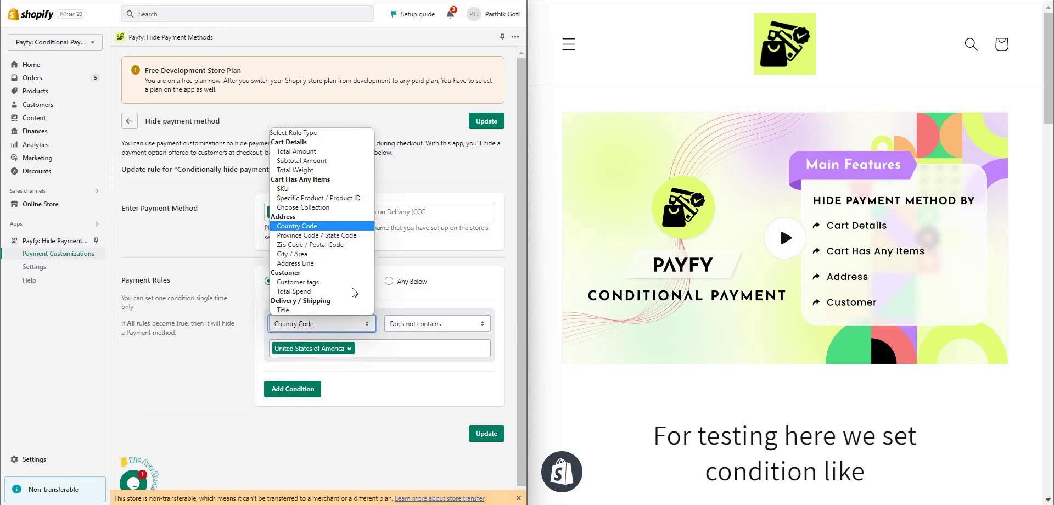
click(305, 207)
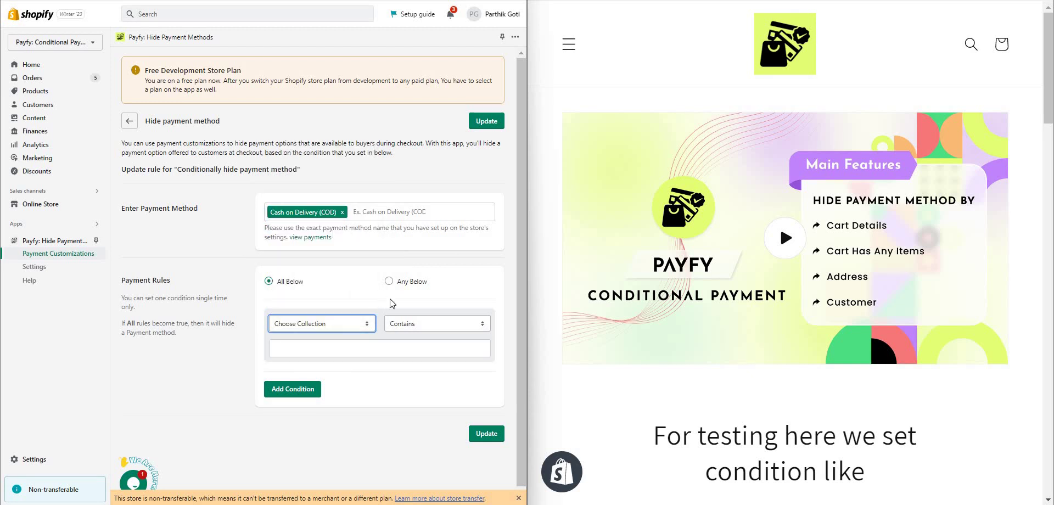
click(417, 325)
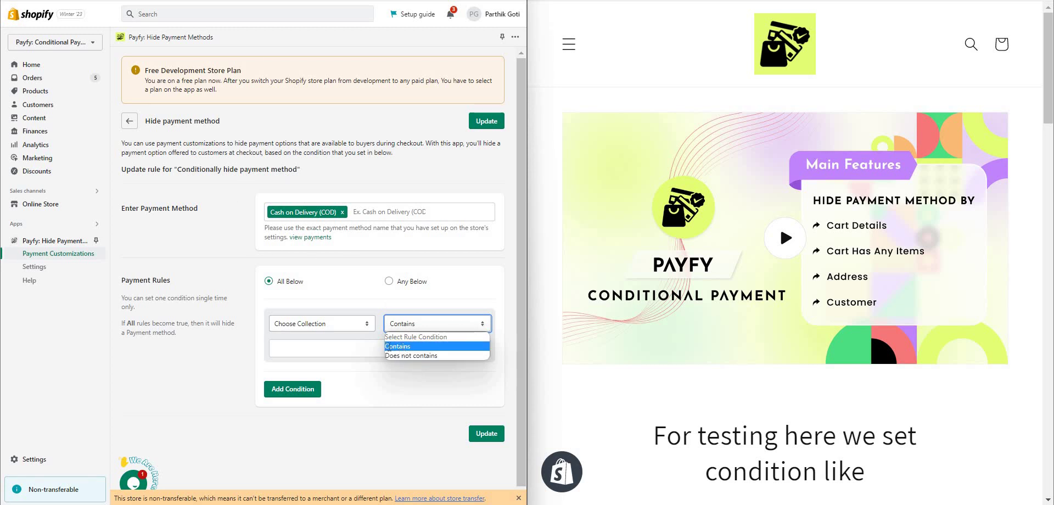
click(390, 346)
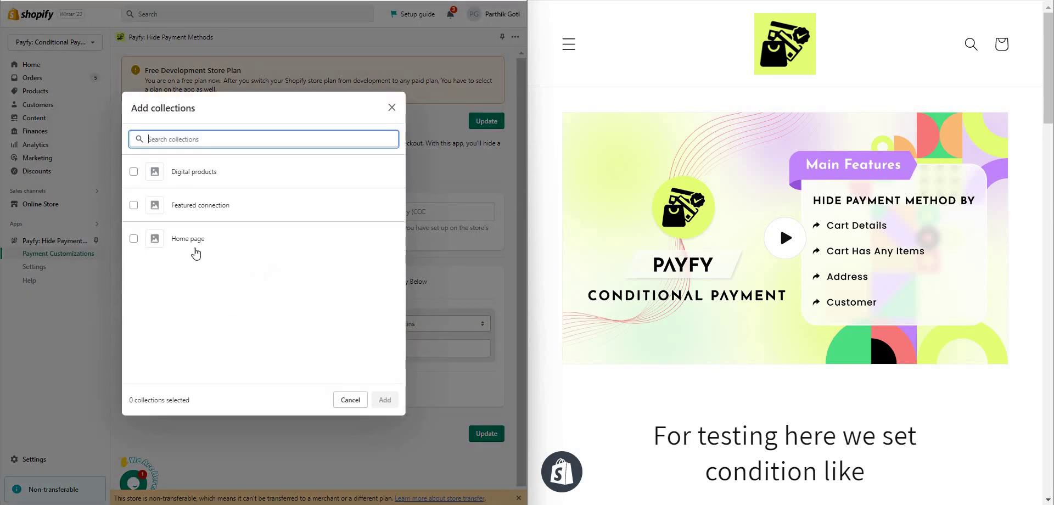
click(194, 175)
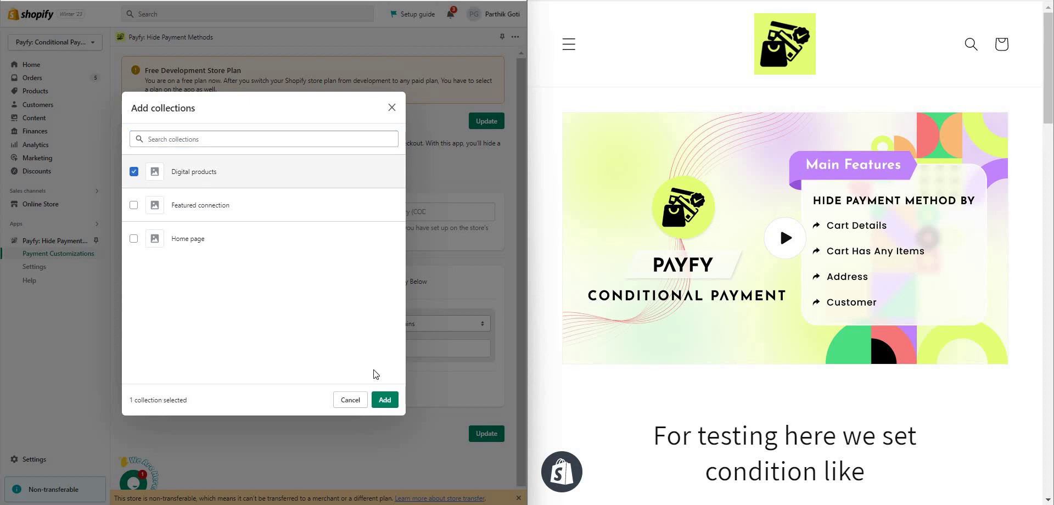
click(384, 399)
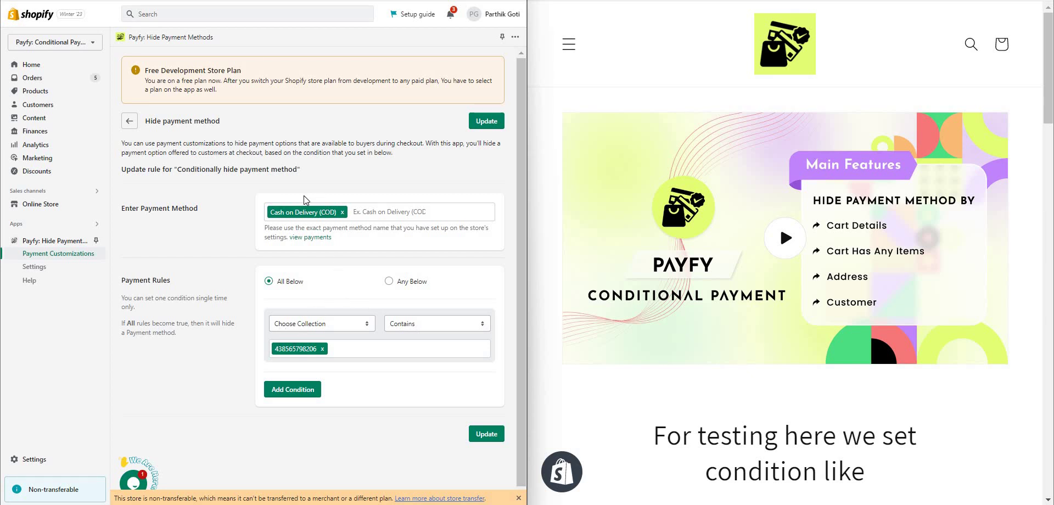
Save the updated Payfy payment rule
click(485, 434)
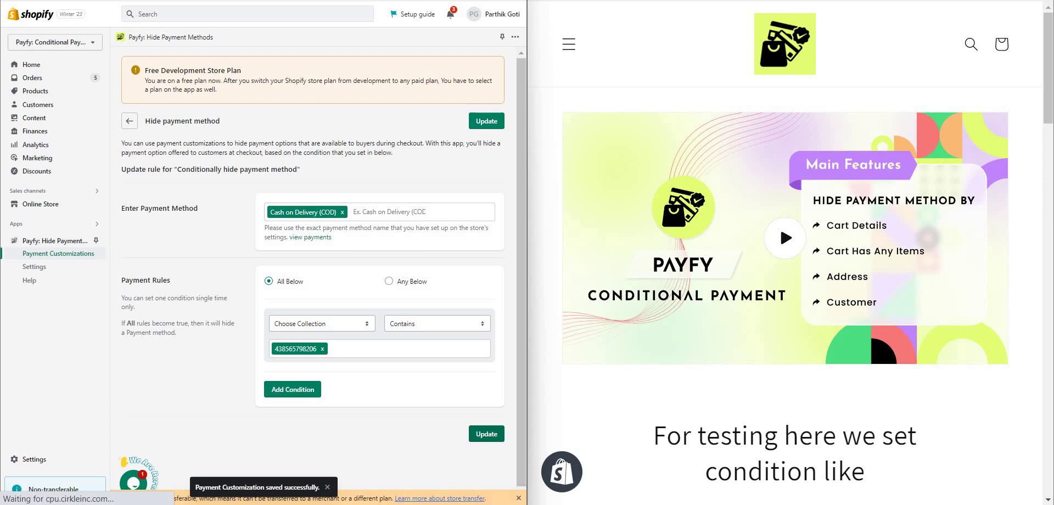
key(ctrl+Tab)
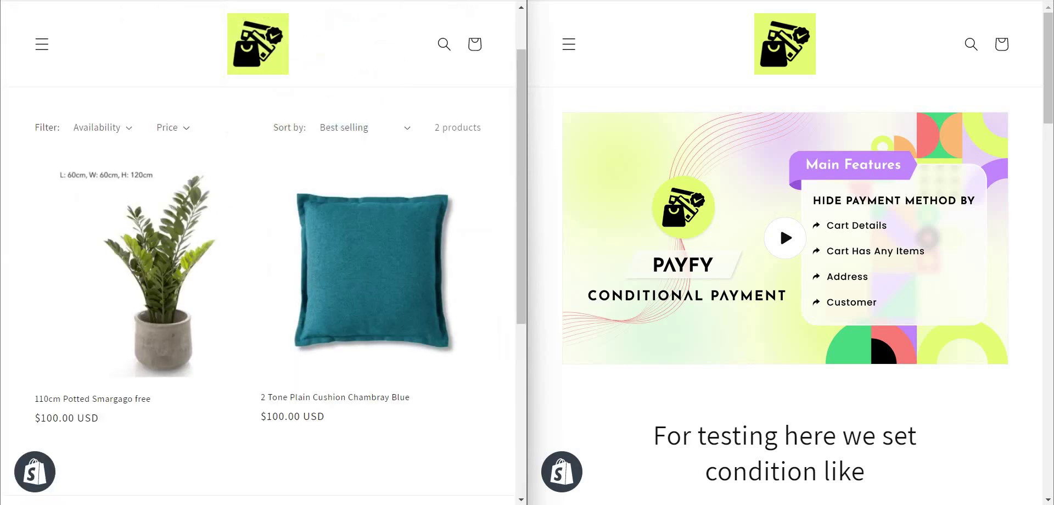
key(ctrl+shift+Tab)
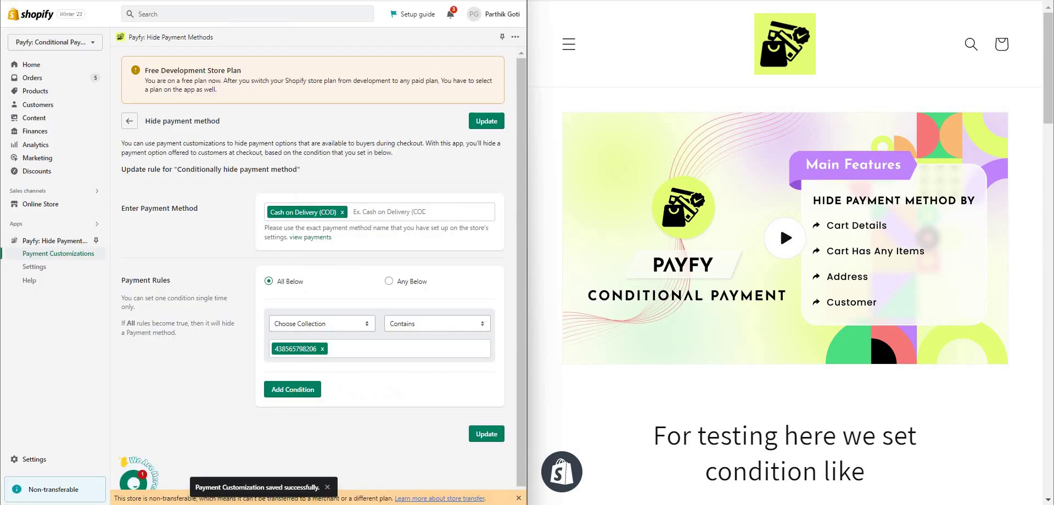
Open 110cm Potted Smargago free from the storefront Digital products collection
click(615, 40)
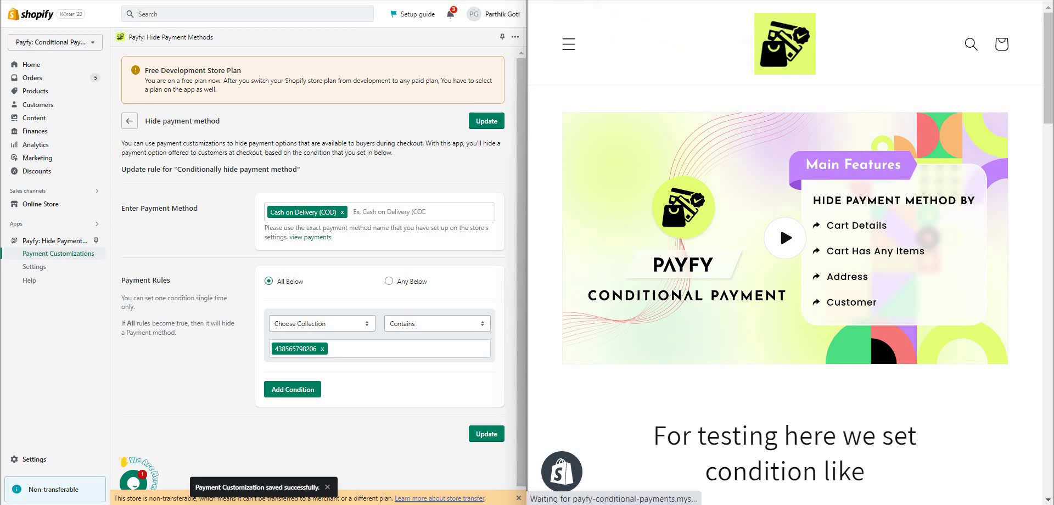
scroll(725, 217, down, 2)
scroll(725, 216, down, 2)
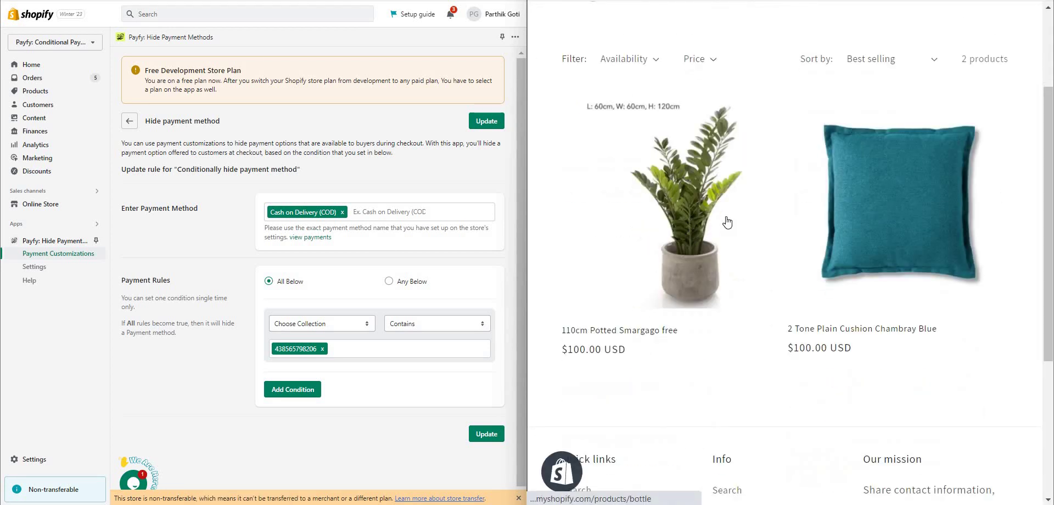
scroll(725, 216, up, 3)
scroll(675, 336, up, 1)
scroll(684, 227, down, 2)
click(683, 227)
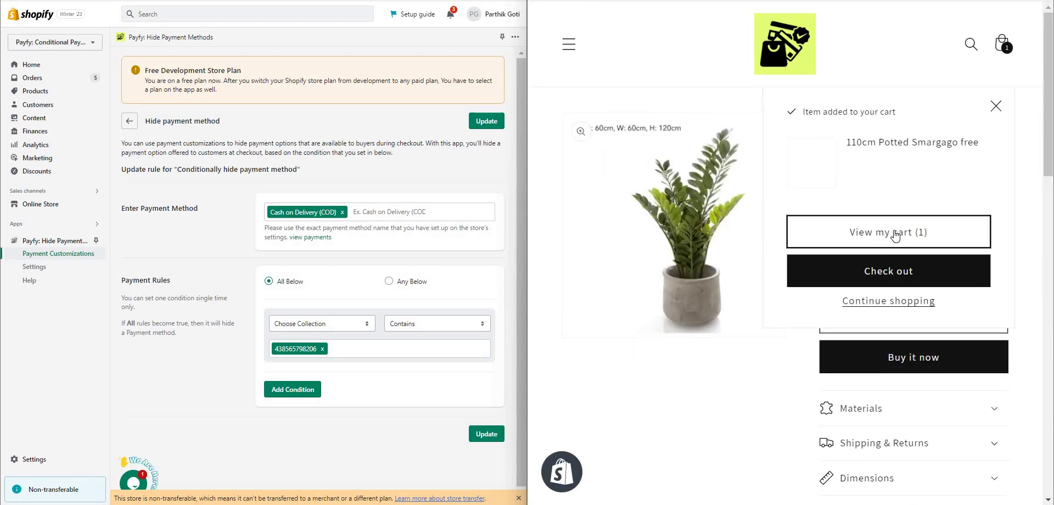
click(899, 233)
scroll(866, 253, down, 1)
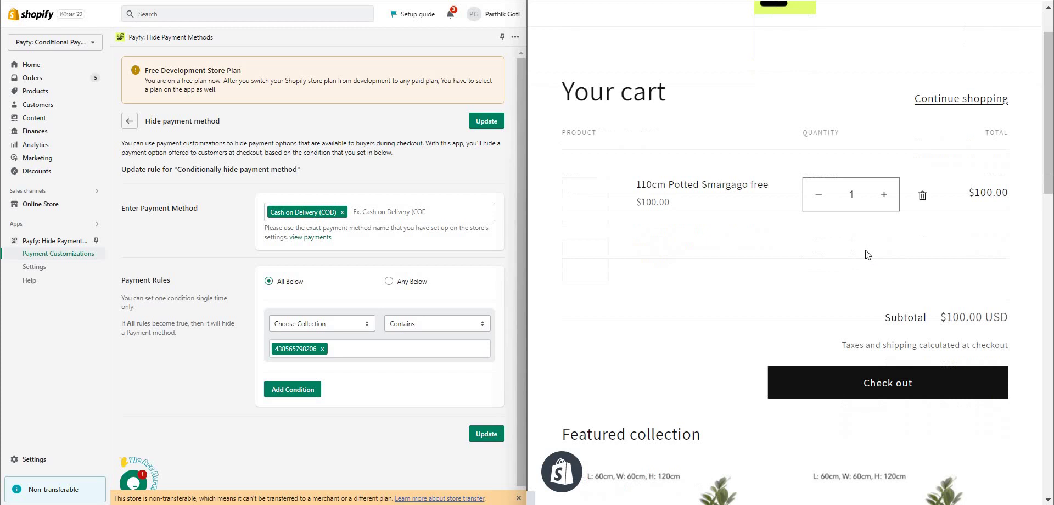
scroll(866, 254, down, 1)
click(907, 305)
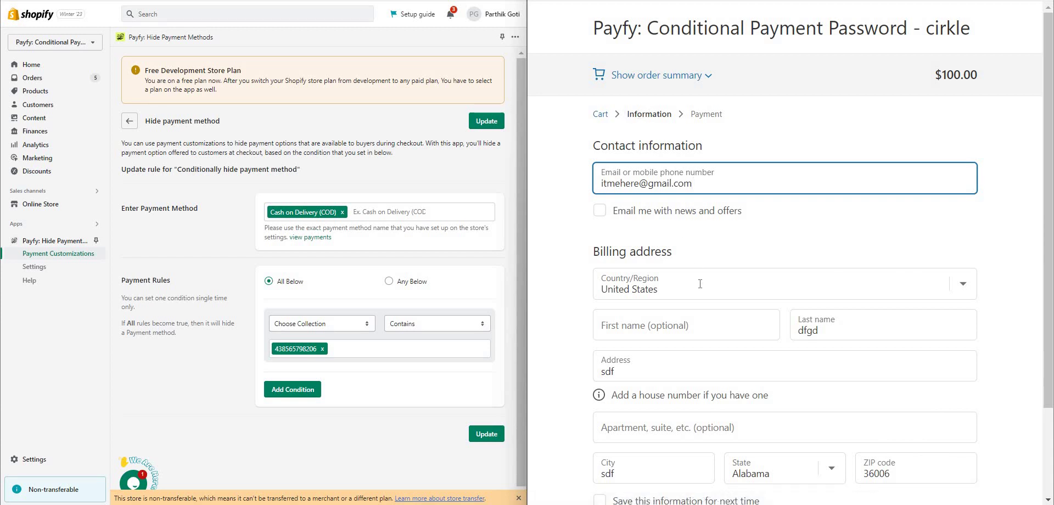
scroll(687, 233, down, 2)
click(914, 431)
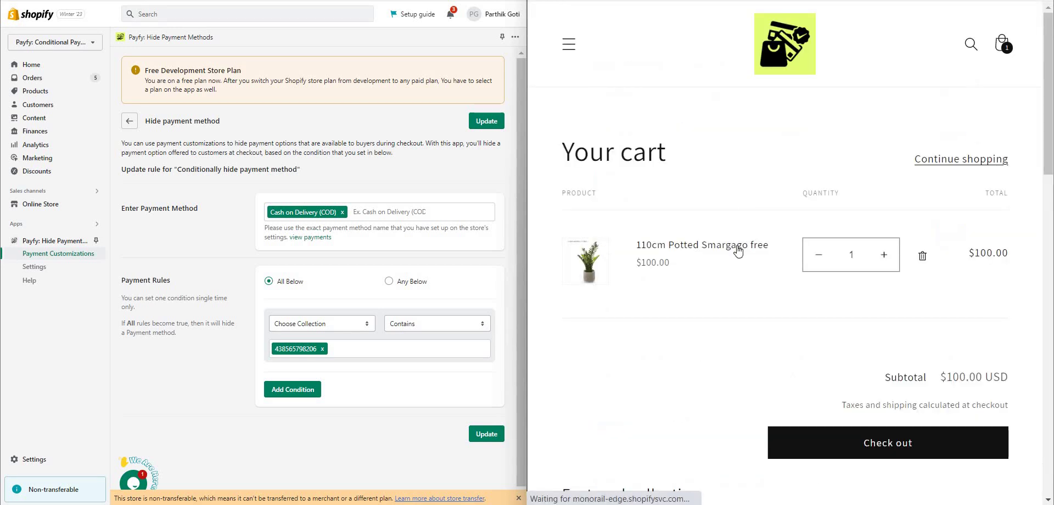
Replace the plant in the cart with the ASUS ROG STRIX Z590-E motherboard
click(916, 269)
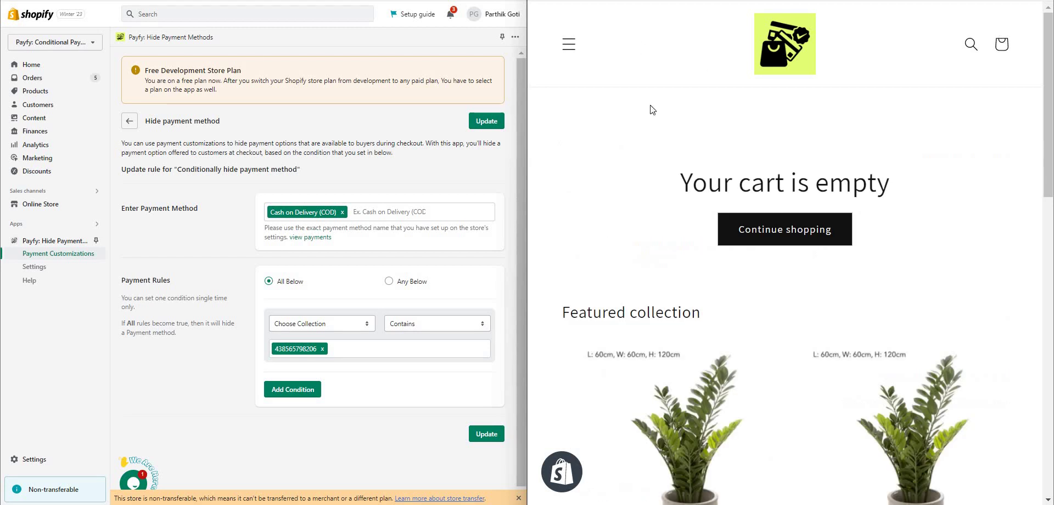
scroll(703, 194, down, 6)
scroll(743, 176, down, 4)
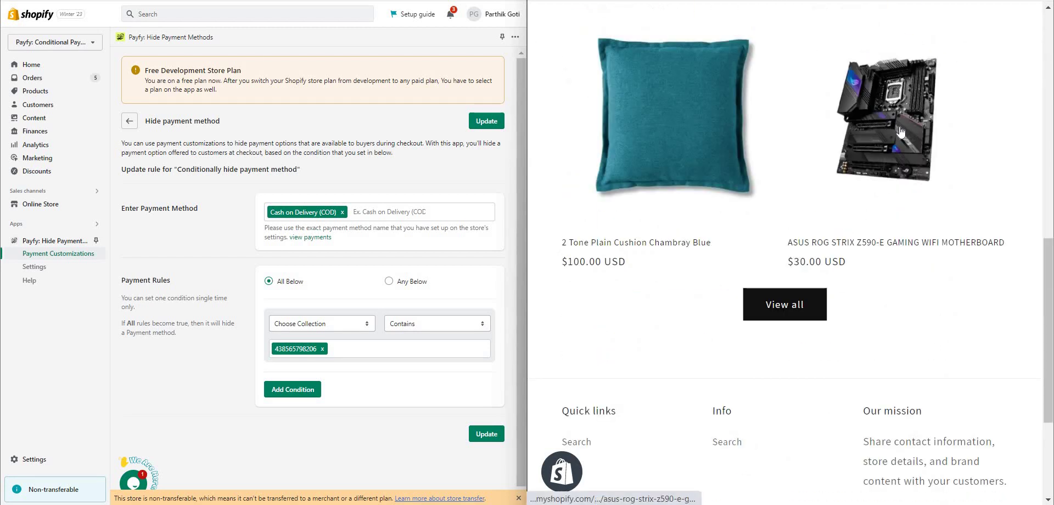
click(900, 129)
scroll(912, 280, down, 2)
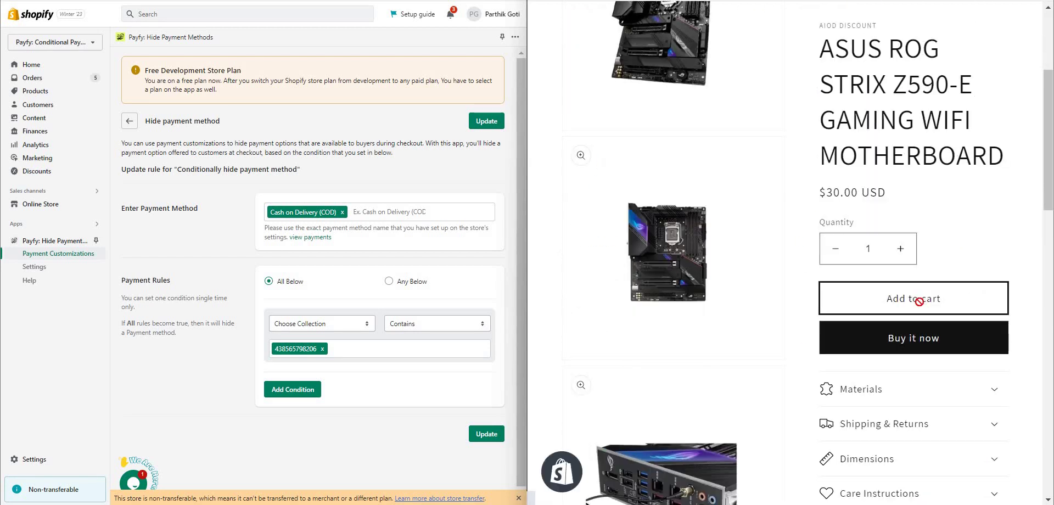
click(925, 301)
click(906, 241)
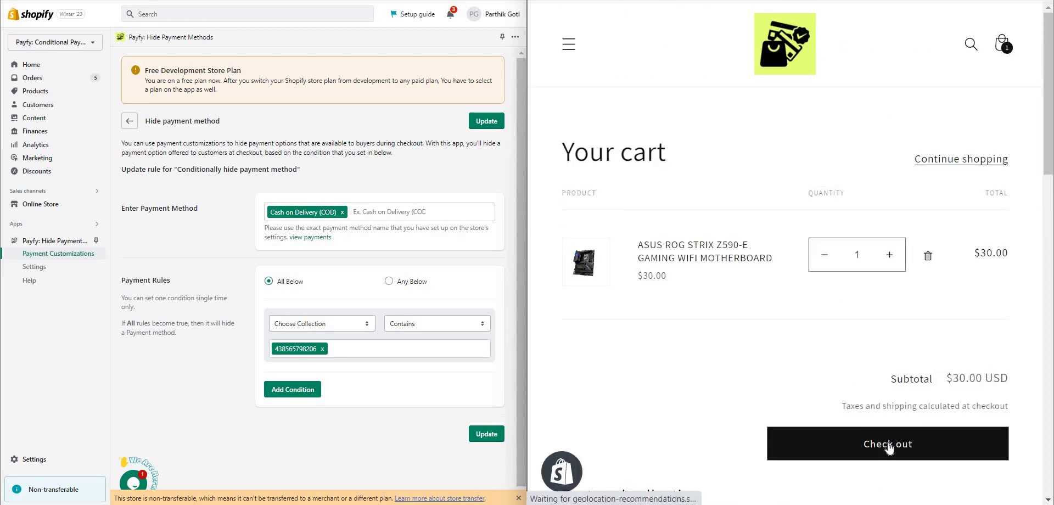
Check out the motherboard and continue to the shipping step
click(897, 444)
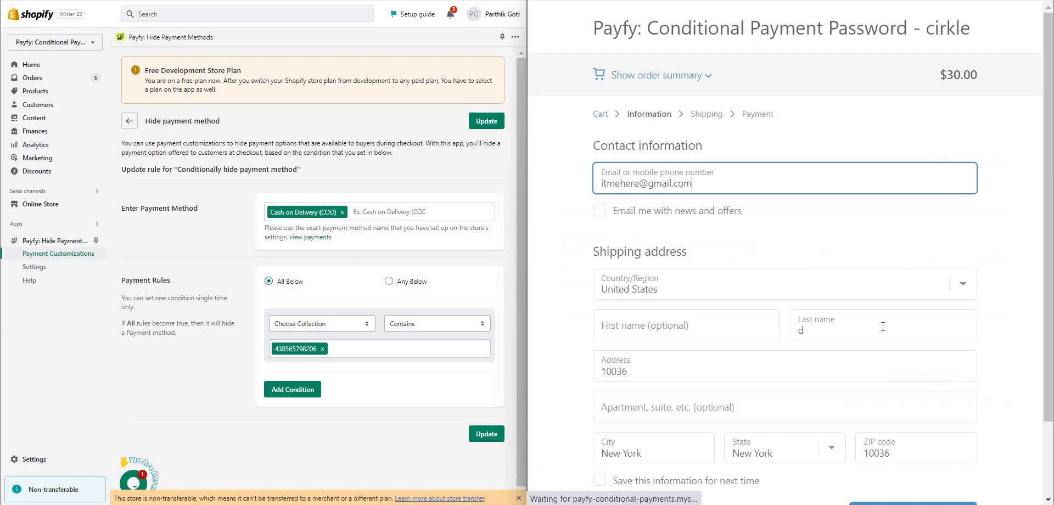
scroll(928, 434, down, 2)
click(935, 443)
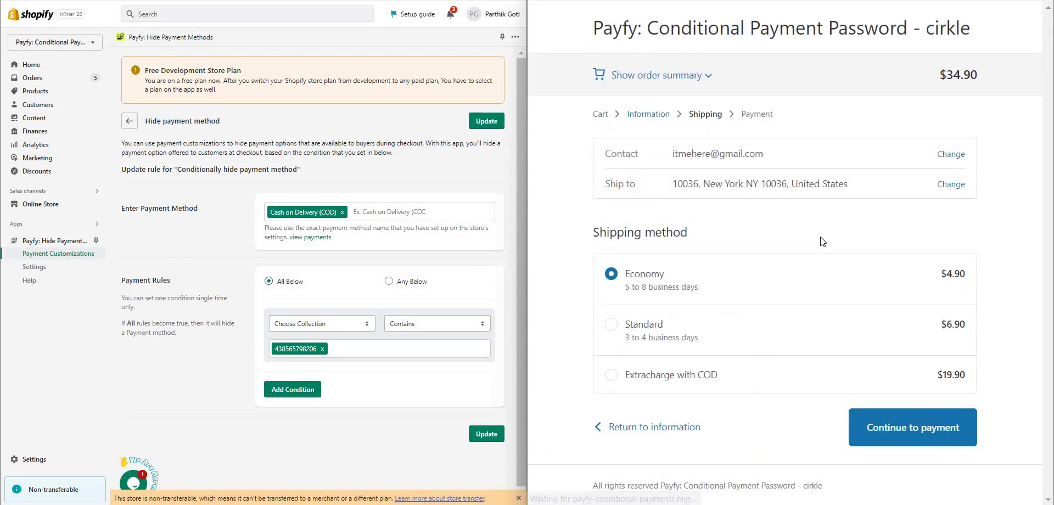
Continue to the payment step and scroll down to the Cash on Delivery (COD) option
click(918, 426)
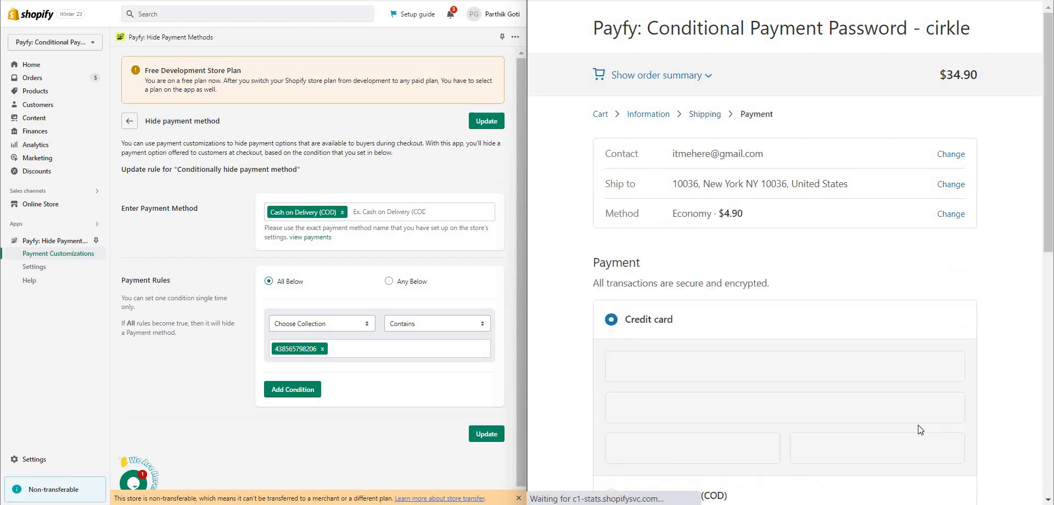
scroll(641, 297, down, 3)
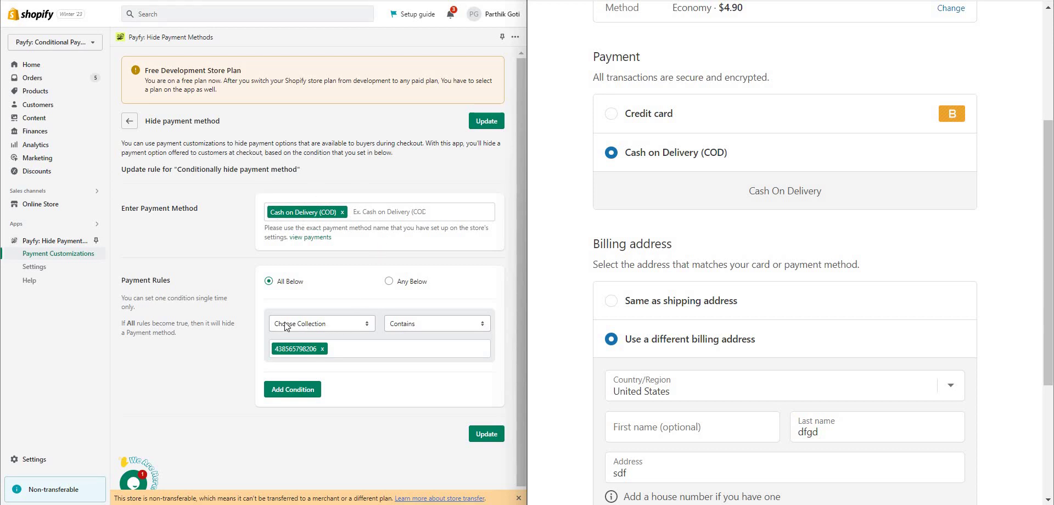
click(295, 354)
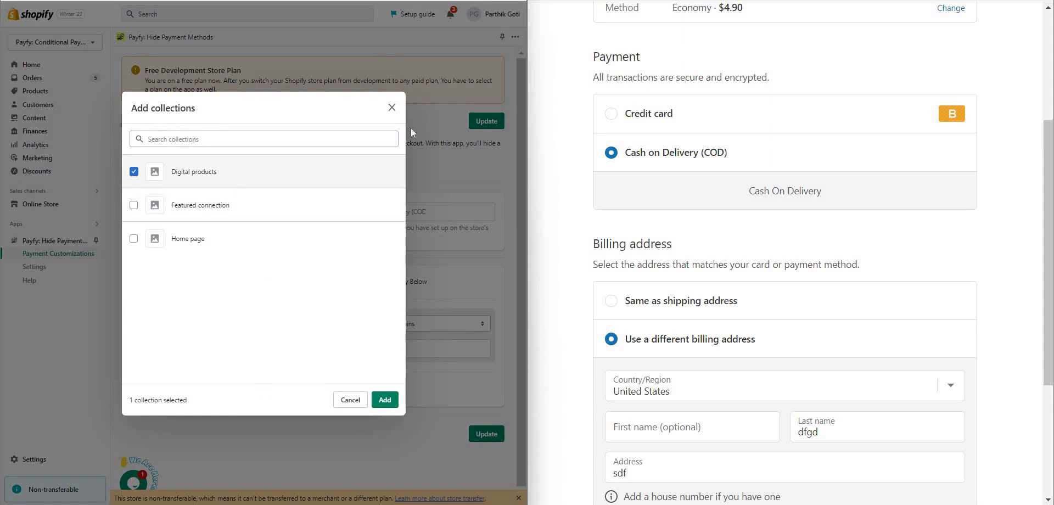
click(392, 107)
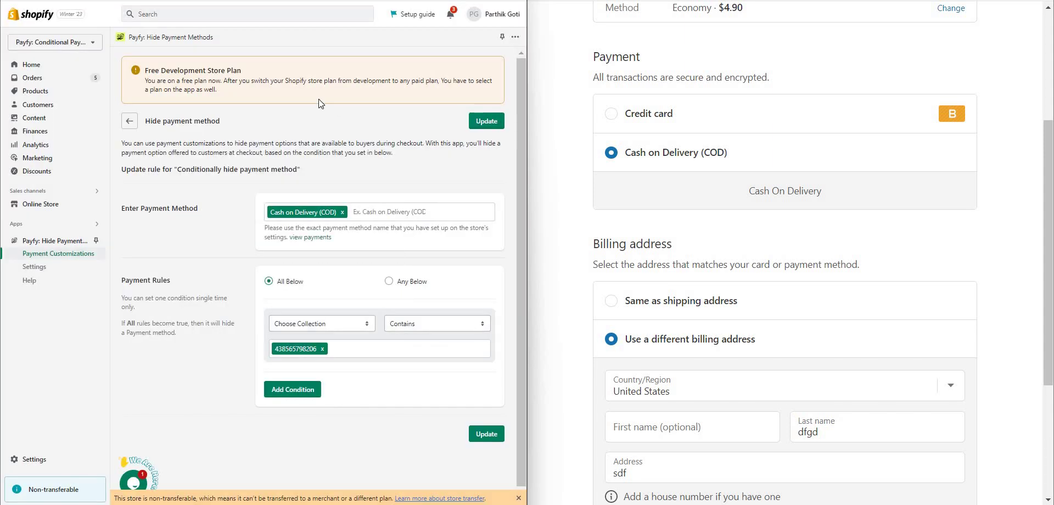